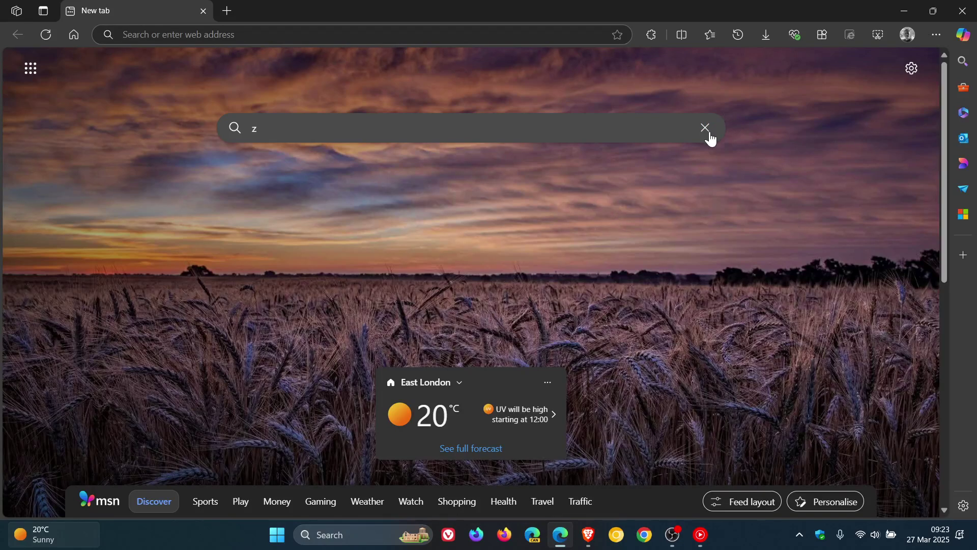
# - Empty the Edge new-tab search box, glance at Brave, then return to Edge
pyautogui.click(705, 128)
pyautogui.click(589, 534)
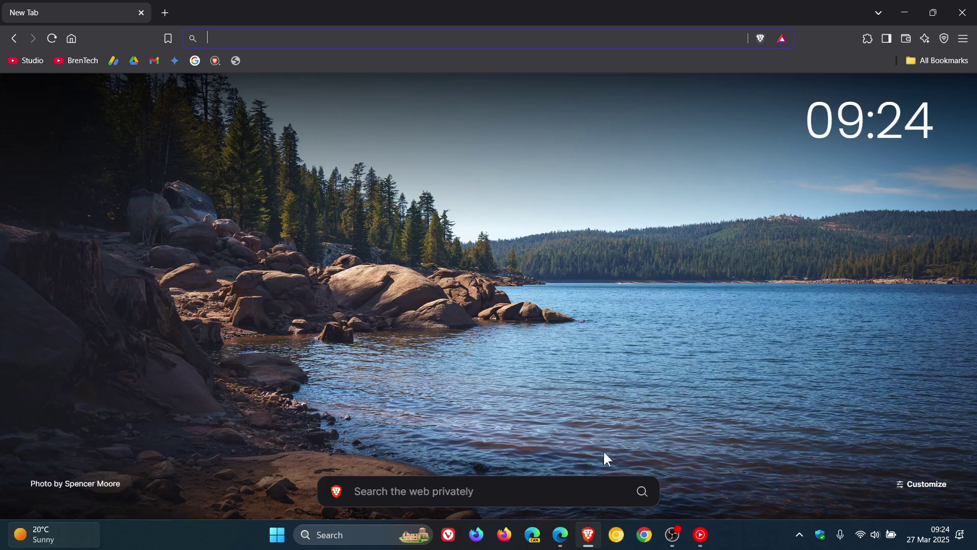
pyautogui.click(561, 536)
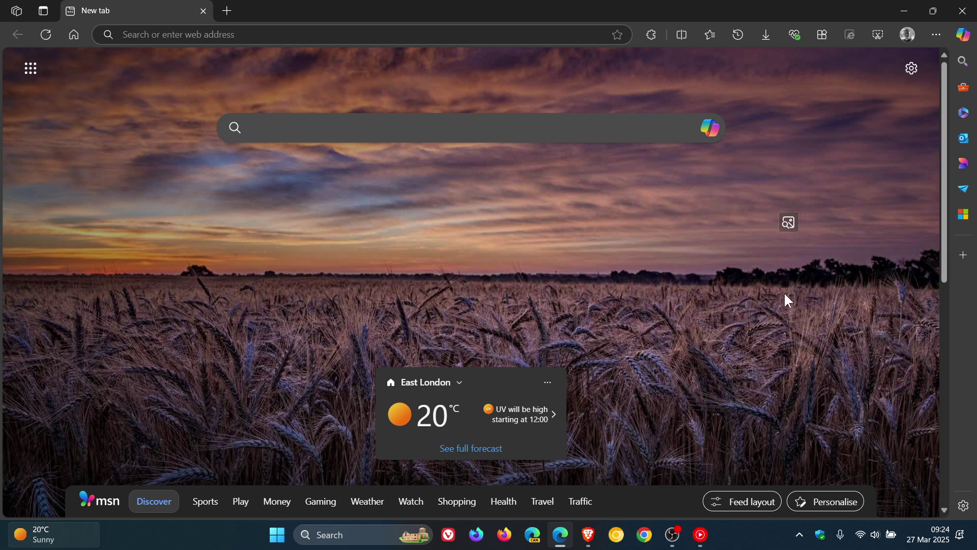
# - Show Edge's About page confirming version 134.0.3124.93 is up to date
pyautogui.click(937, 36)
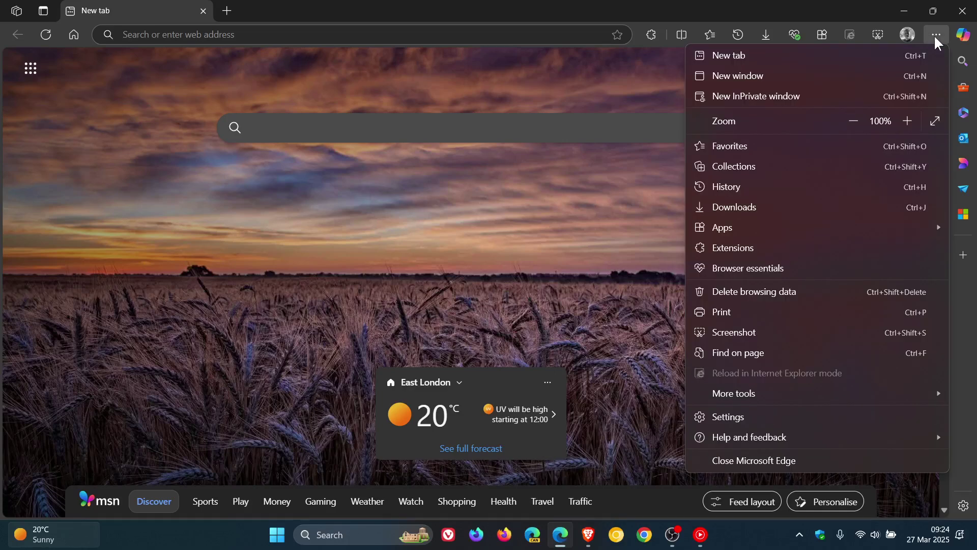
pyautogui.moveTo(749, 437)
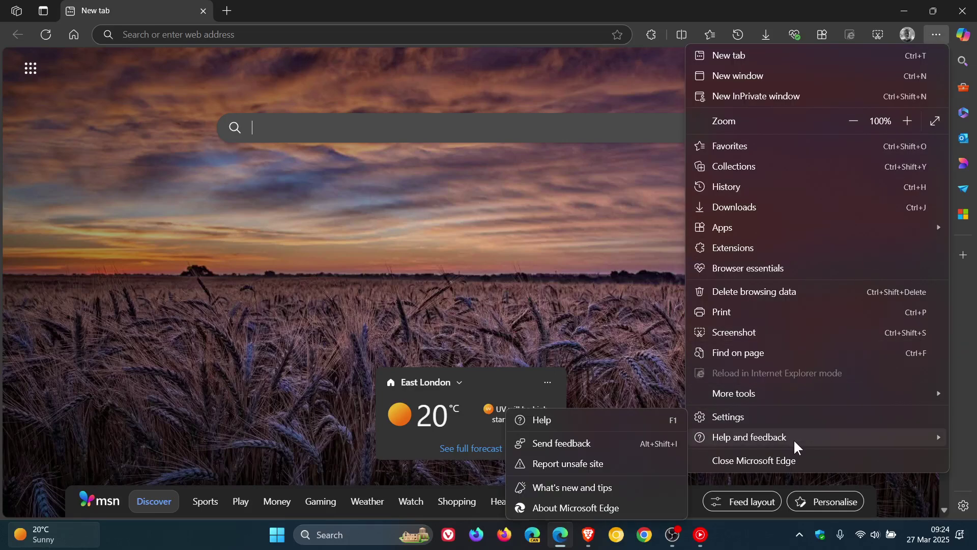
pyautogui.click(604, 508)
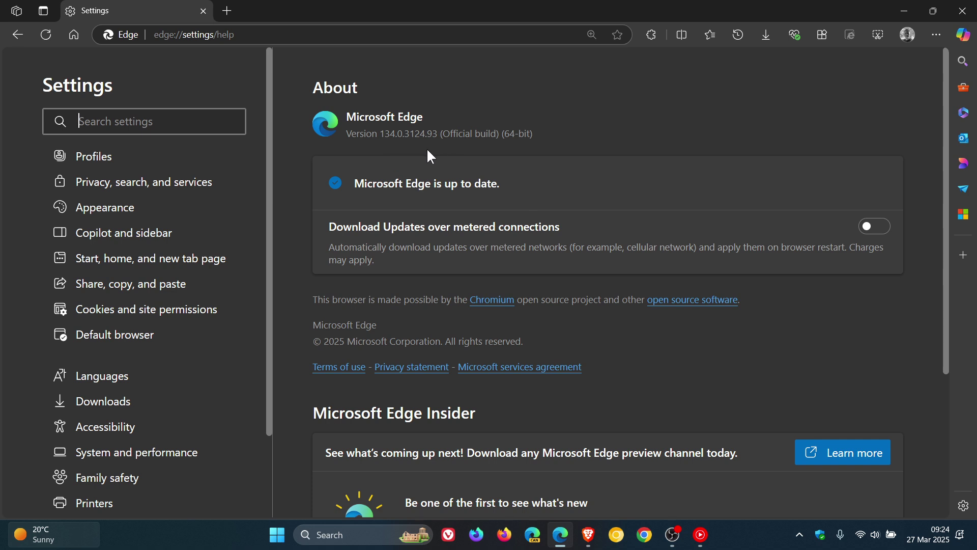
# - Check Brave's About page shows 1.76.82 up to date, then return to Edge's About page
pyautogui.click(589, 534)
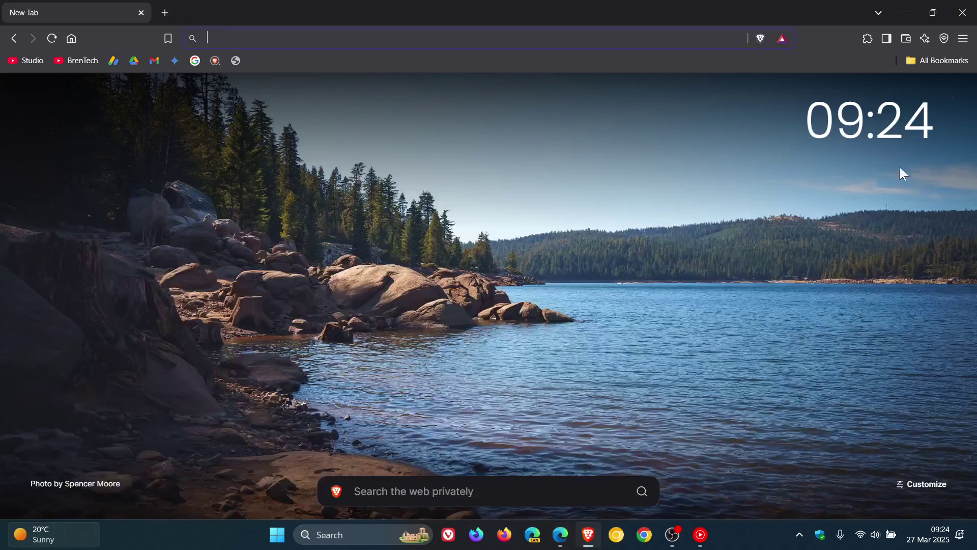
pyautogui.click(964, 44)
pyautogui.moveTo(795, 486)
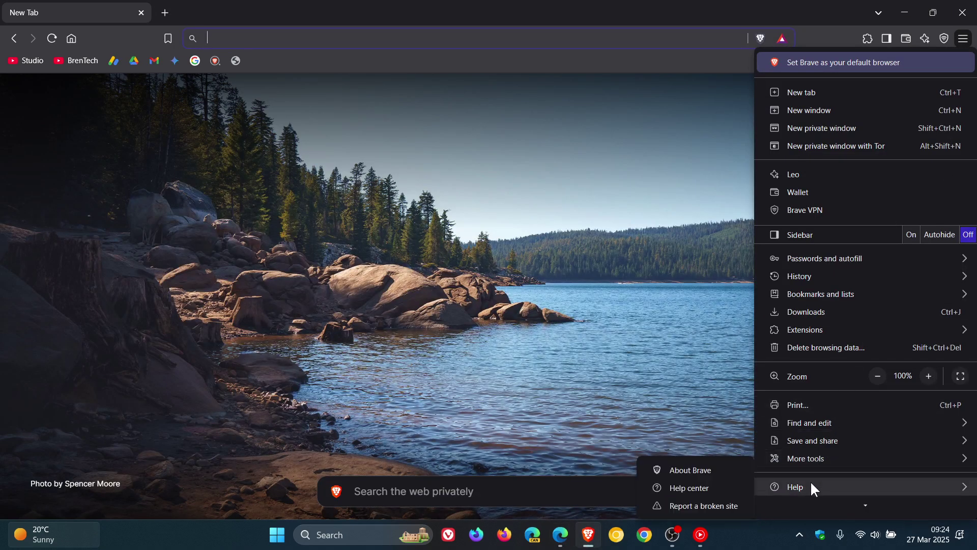
pyautogui.click(714, 470)
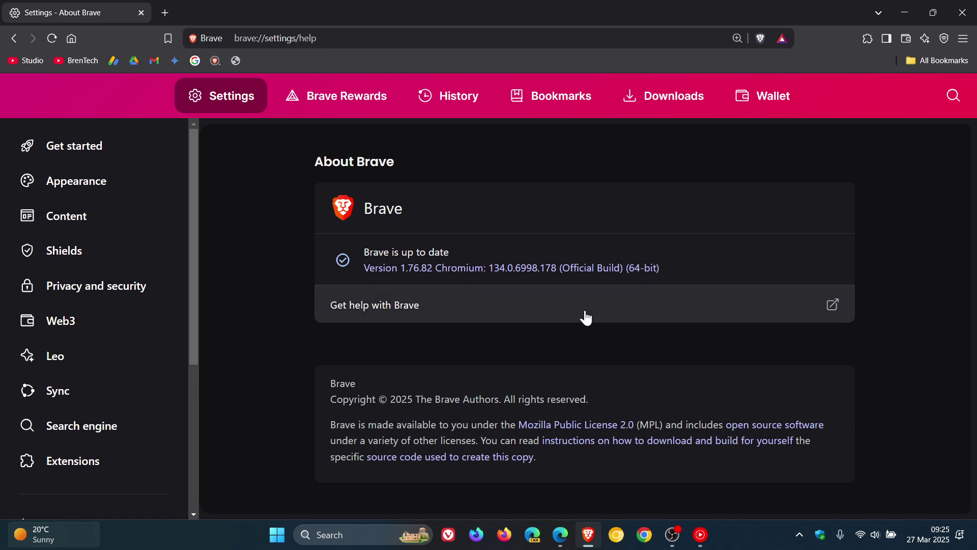
pyautogui.click(561, 535)
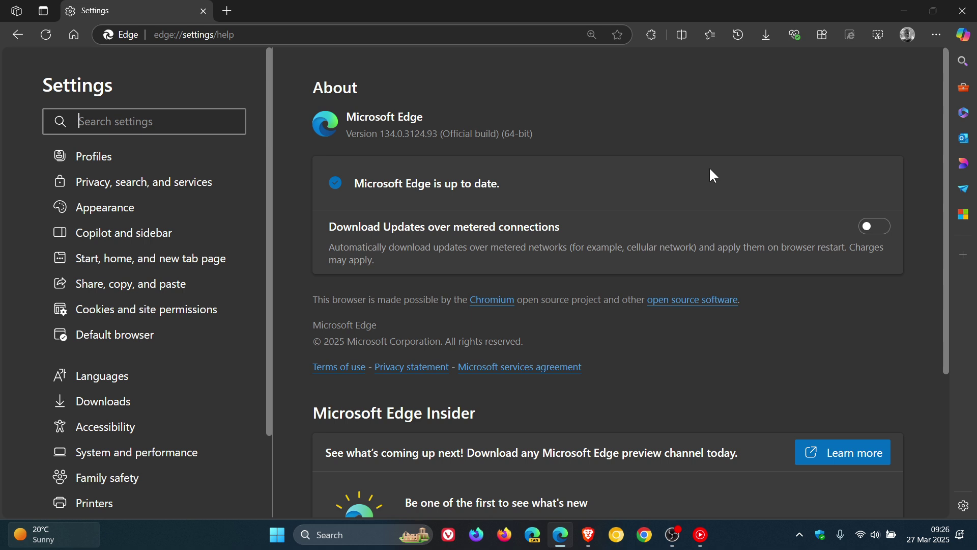
# - Leave edge://settings/help for the wheat-field new tab page via Home
pyautogui.click(75, 37)
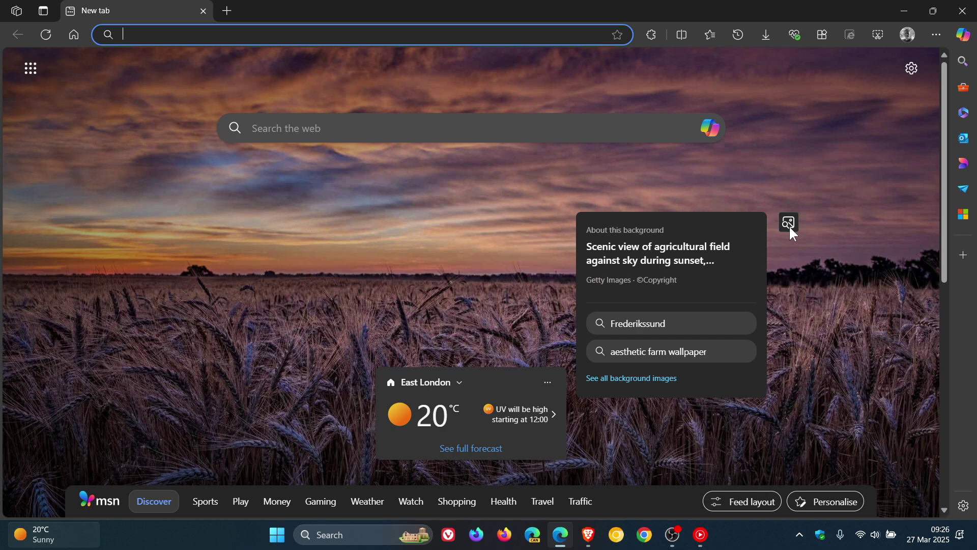
# - Minimize Edge and Brave, then view and dismiss the pier wallpaper's picture details
pyautogui.click(904, 12)
pyautogui.click(905, 12)
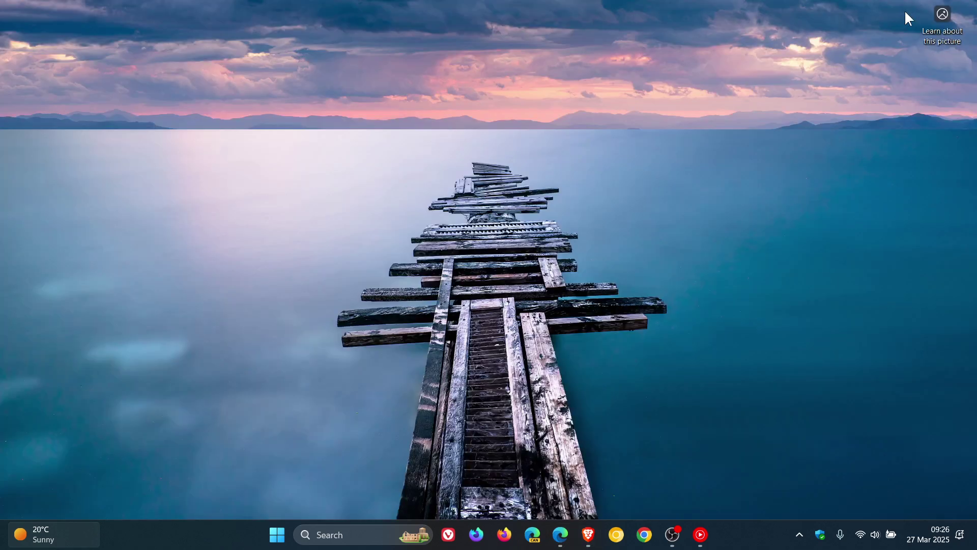
pyautogui.click(942, 20)
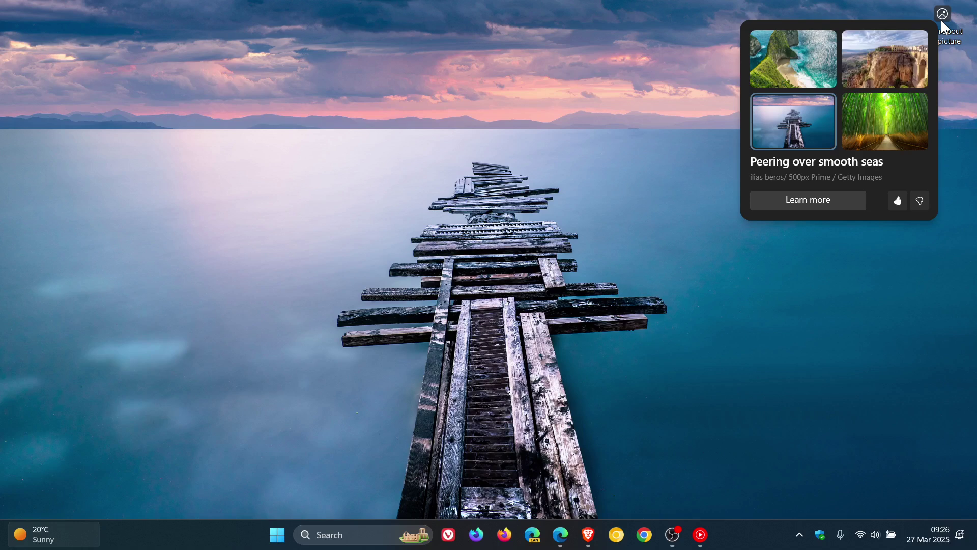
pyautogui.click(620, 207)
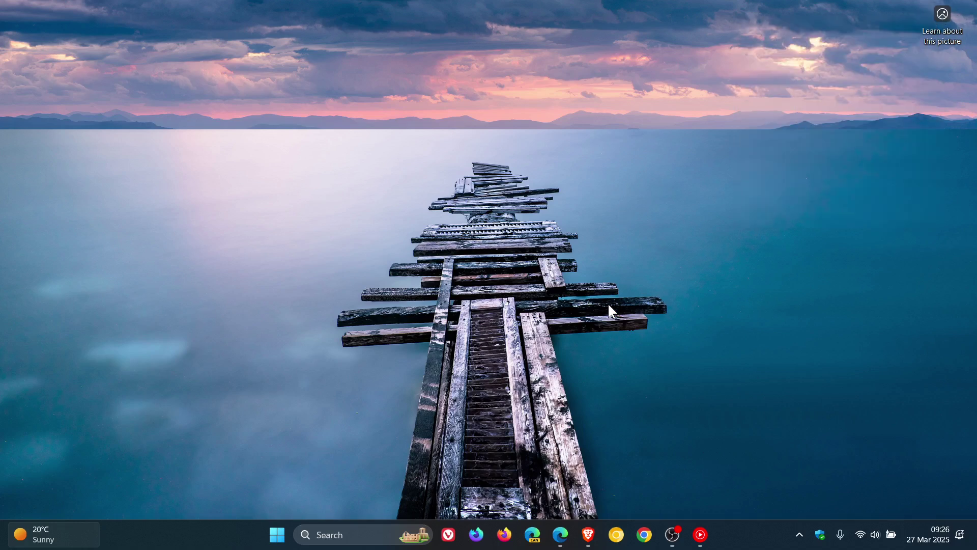
# - Restore Edge and show the Getty Images info for its wheat-field sunset background
pyautogui.click(552, 534)
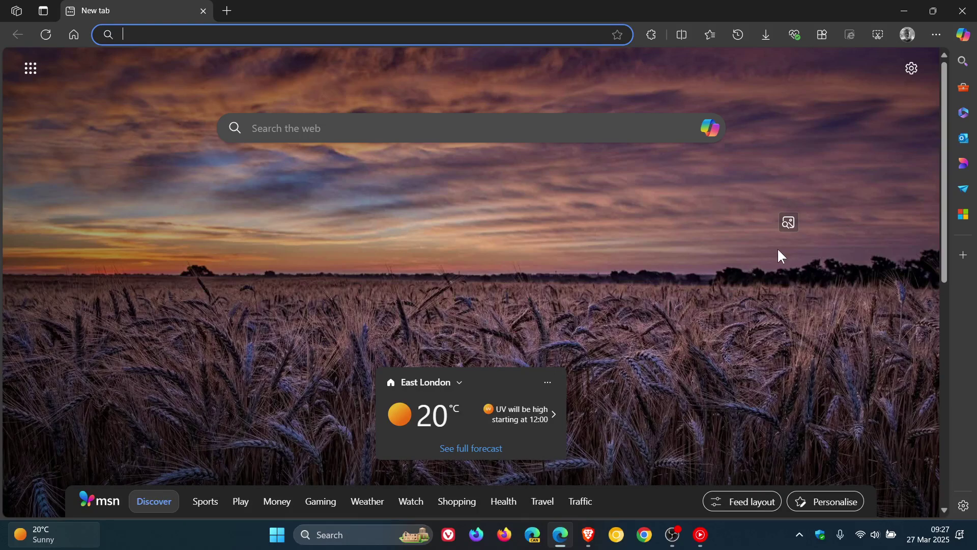
pyautogui.moveTo(787, 222)
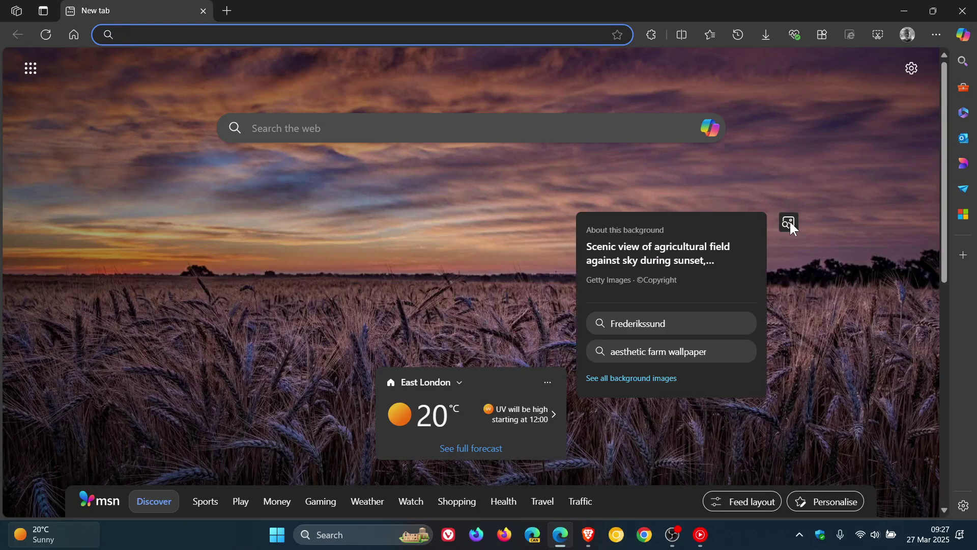
pyautogui.click(912, 70)
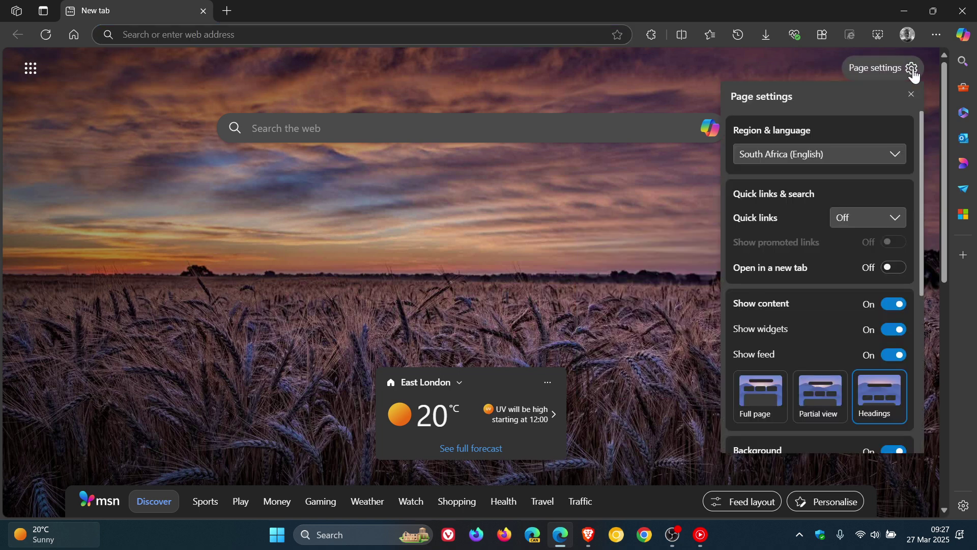
pyautogui.scroll(-3, 807, 255)
pyautogui.click(812, 288)
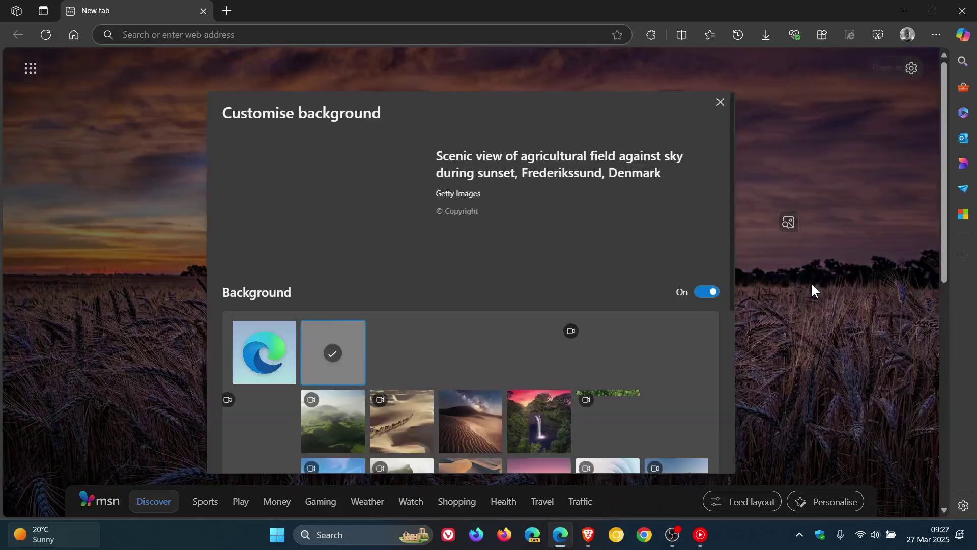
pyautogui.scroll(-5, 652, 252)
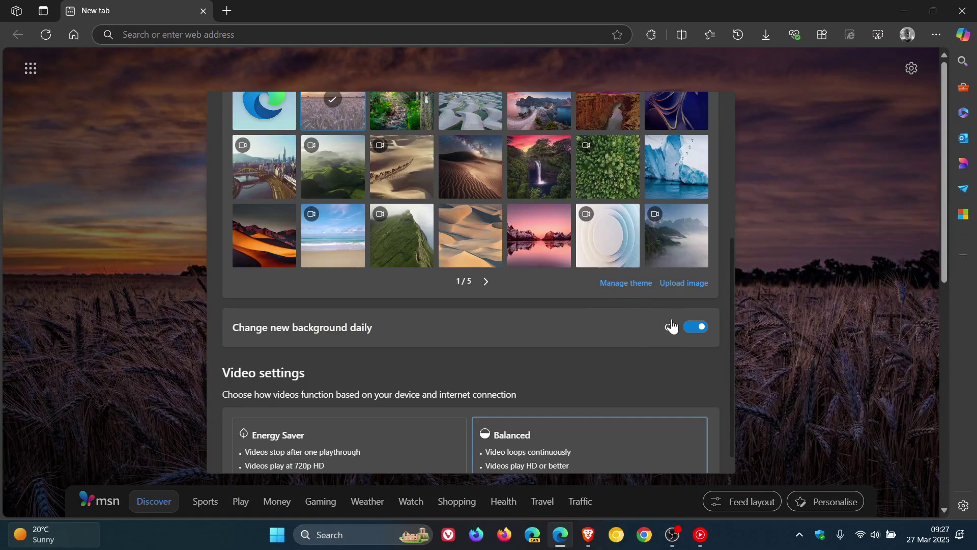
pyautogui.click(826, 148)
pyautogui.moveTo(788, 222)
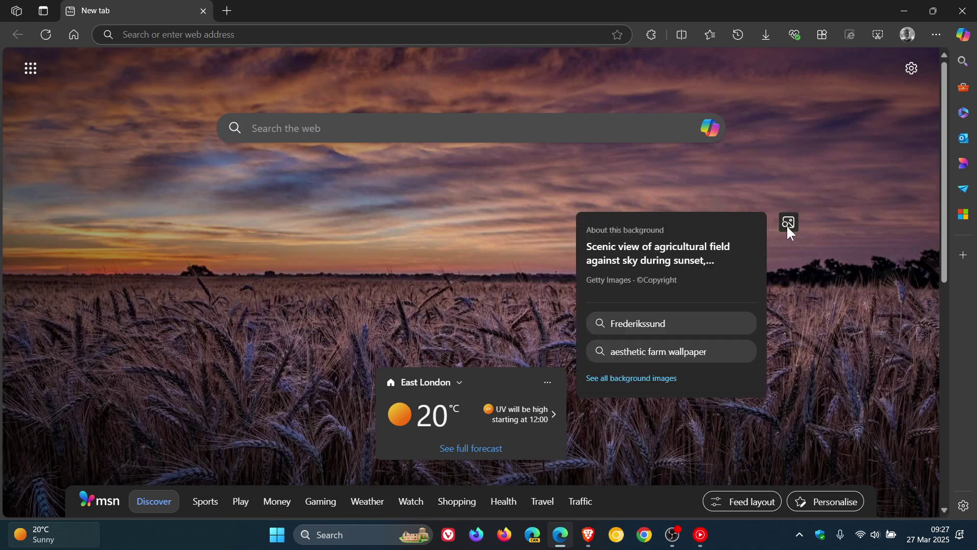
pyautogui.click(911, 69)
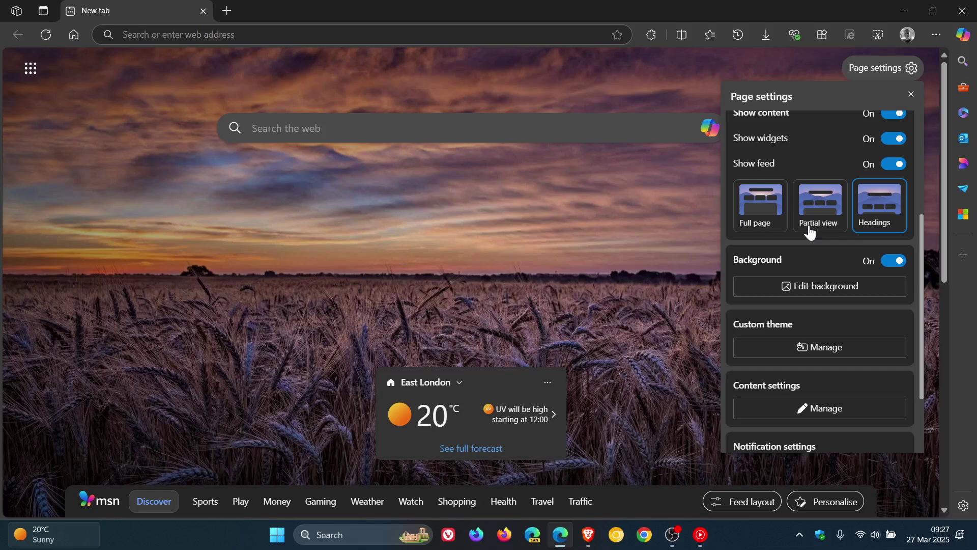
pyautogui.click(658, 246)
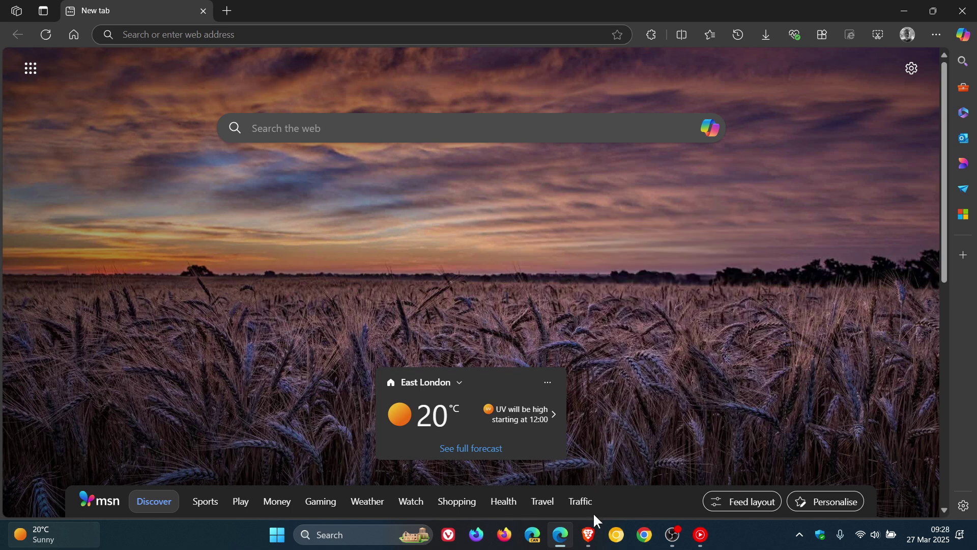
# - Bring Brave forward and go to its glacier-background new tab page
pyautogui.click(593, 534)
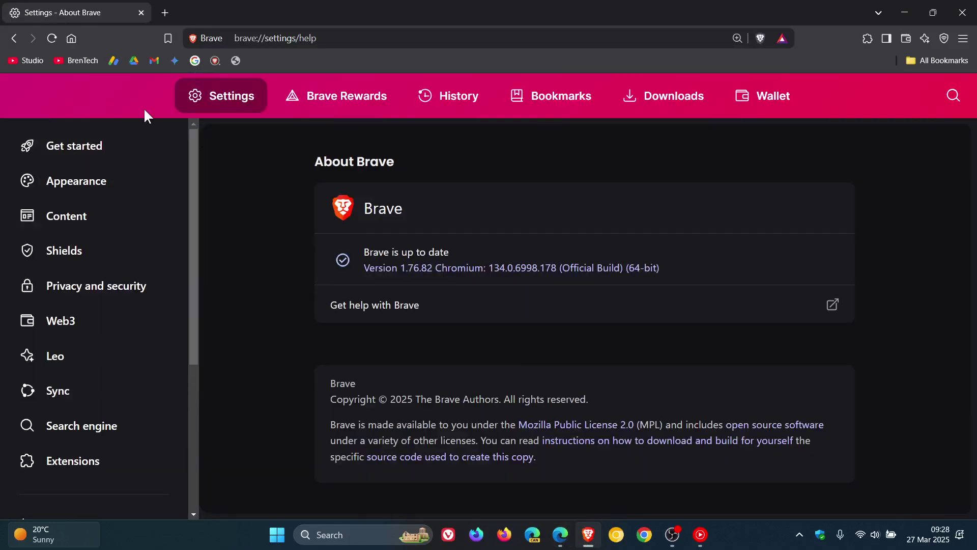
pyautogui.click(70, 36)
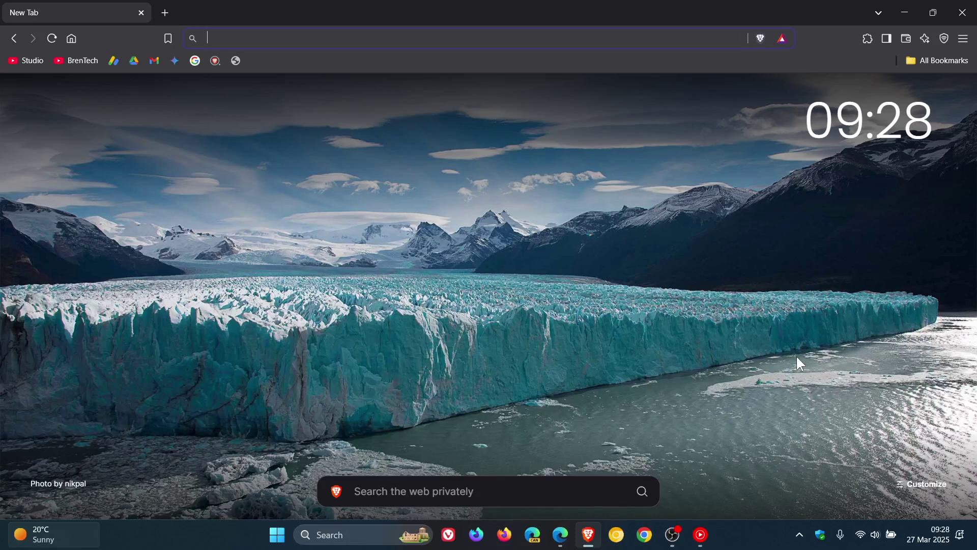
pyautogui.click(940, 541)
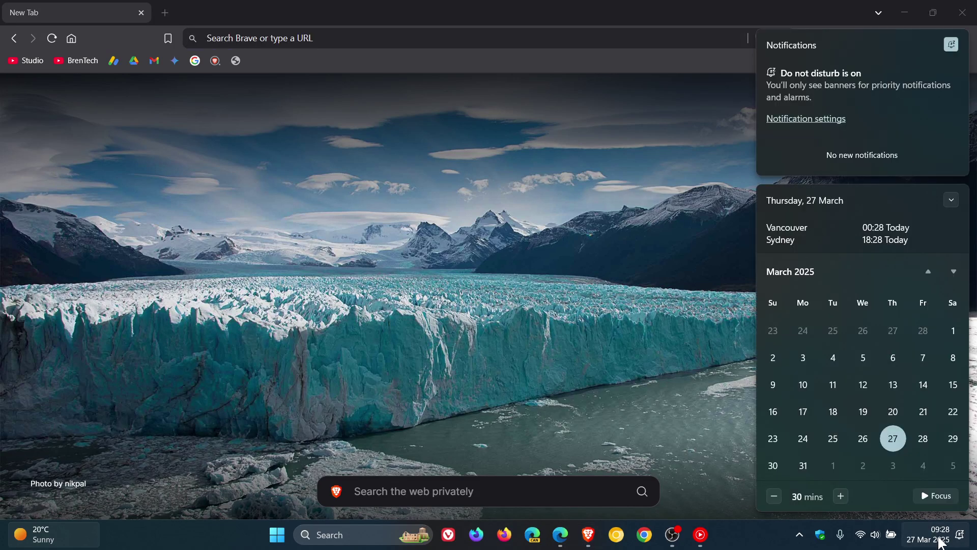
pyautogui.click(953, 271)
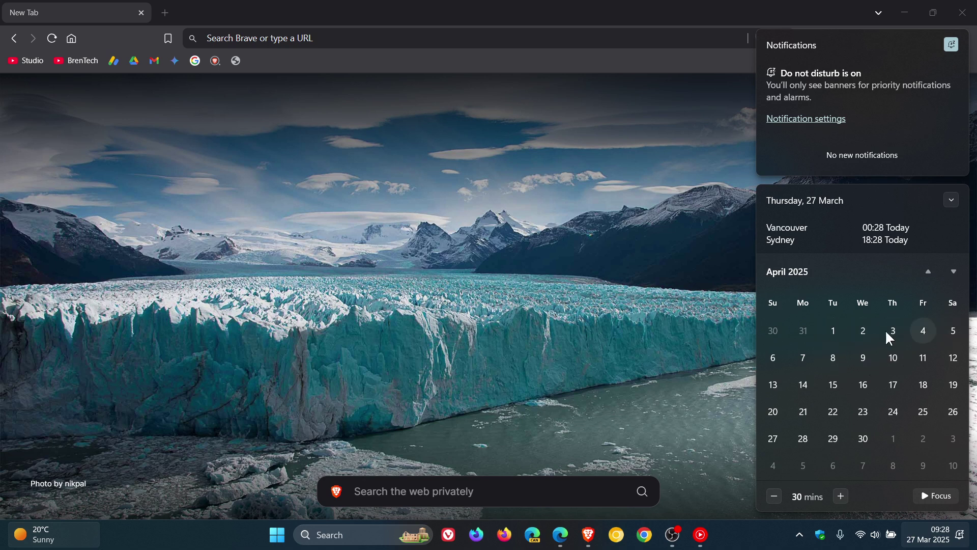
pyautogui.click(614, 214)
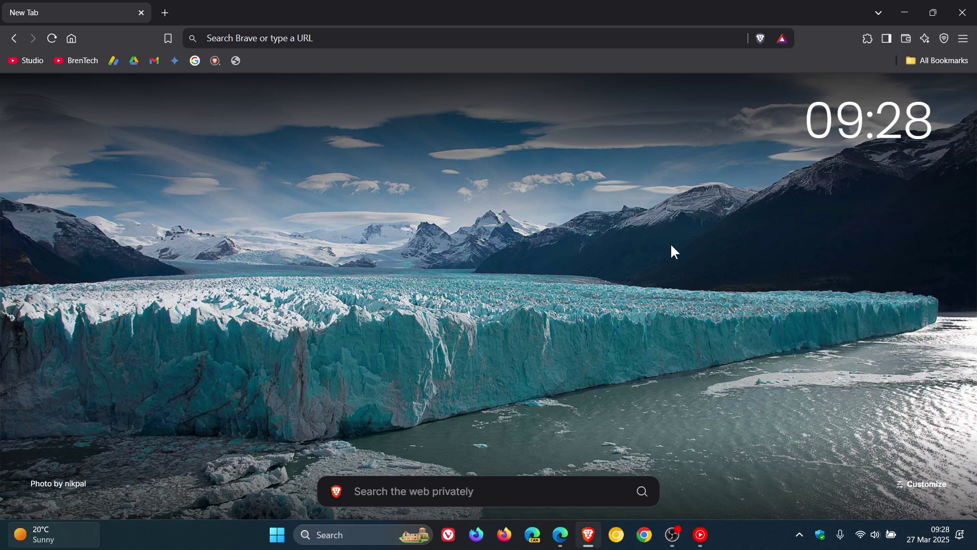